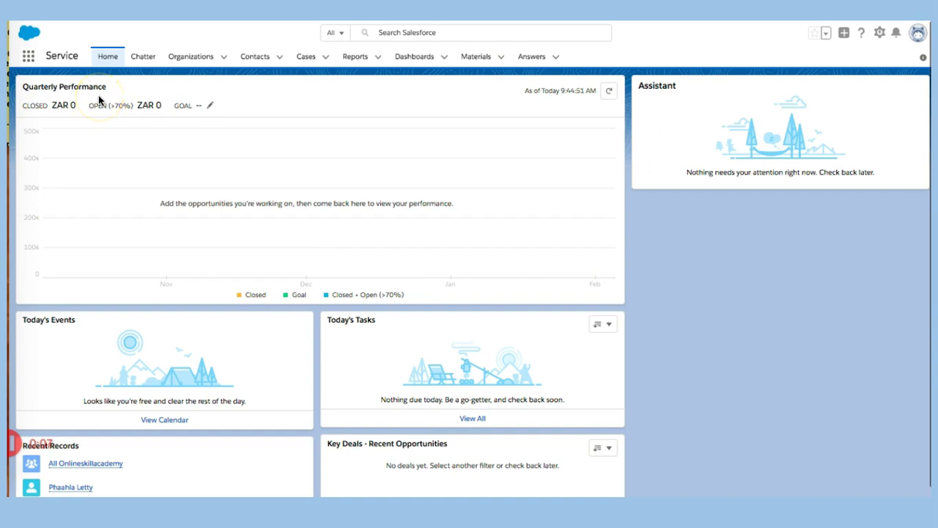
Step: Switch to the Service app from the App Launcher's list of apps
{"action": "left_click", "coordinate": [28, 59]}
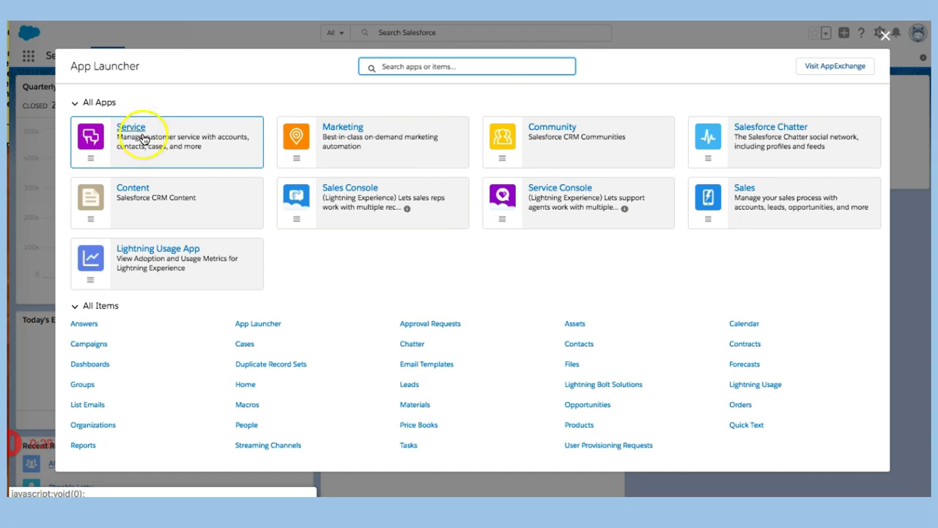
{"action": "left_click", "coordinate": [132, 131]}
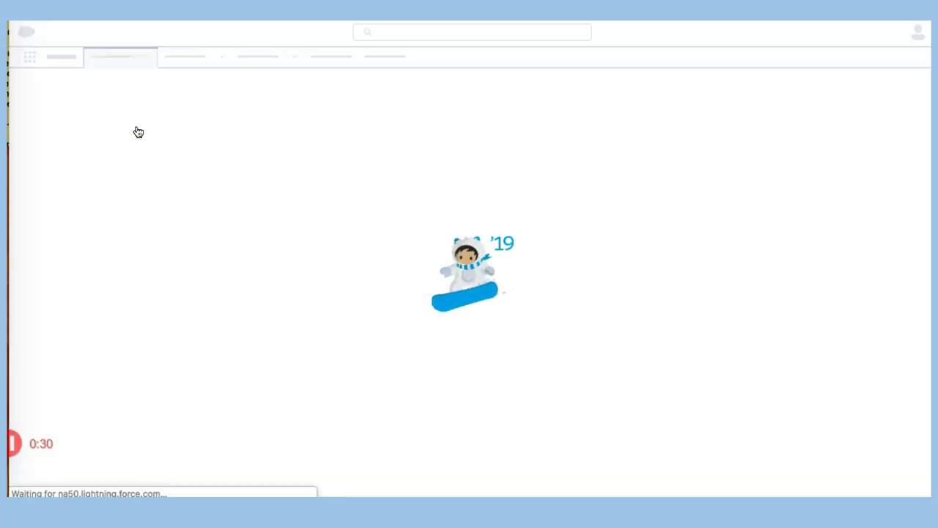
{"action": "left_click", "coordinate": [137, 124]}
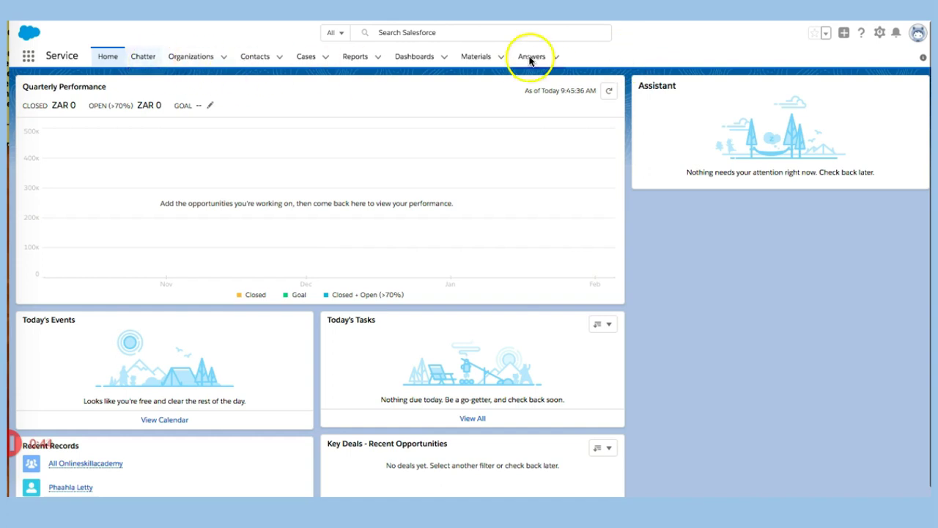
Step: Glance at the global quick actions and the apps list, then go to the Chatter feed
{"action": "left_click", "coordinate": [844, 33]}
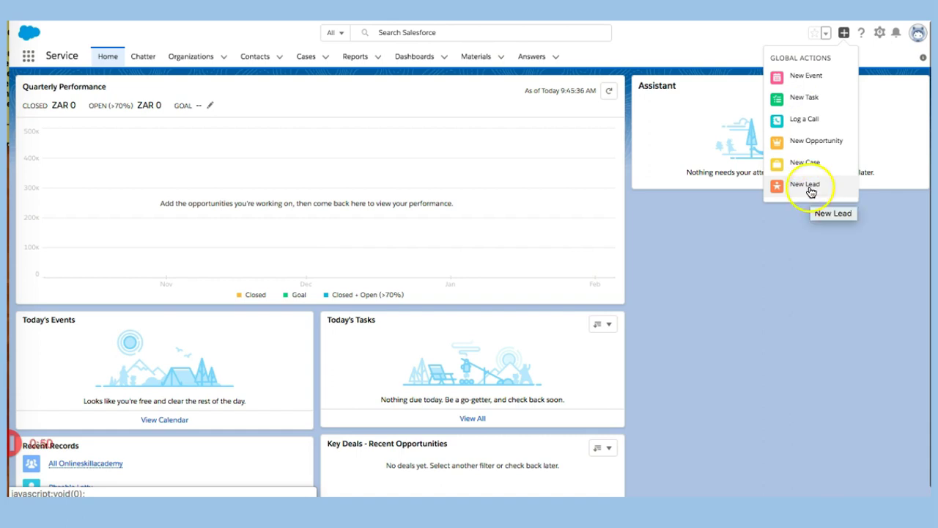
{"action": "left_click", "coordinate": [26, 58]}
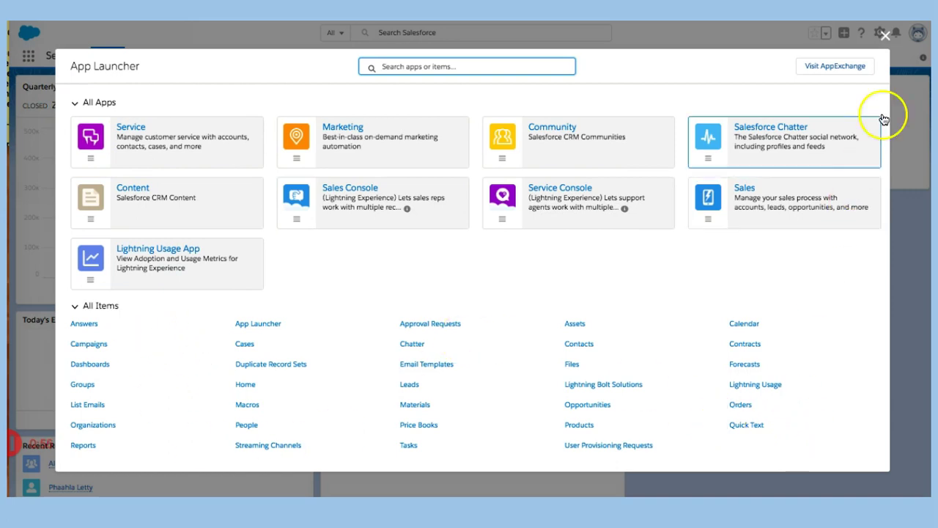
{"action": "left_click", "coordinate": [886, 36]}
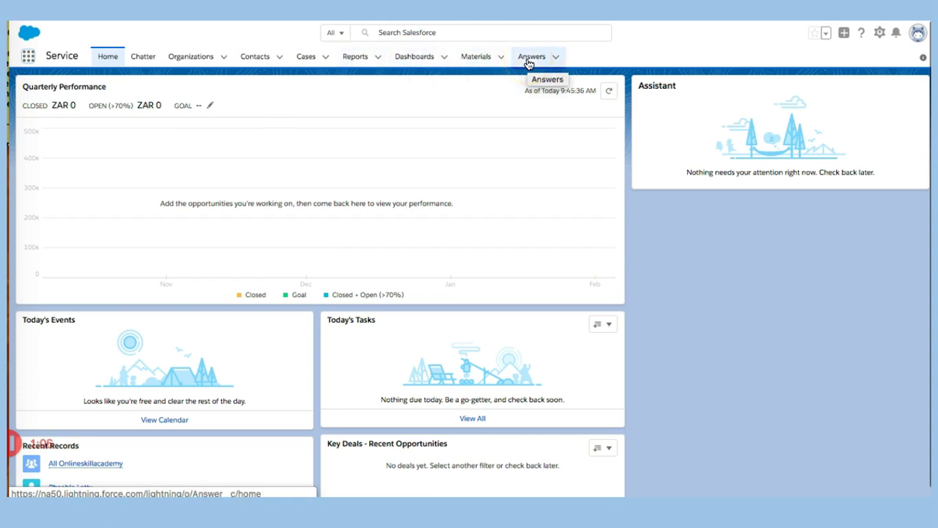
{"action": "left_click", "coordinate": [139, 60]}
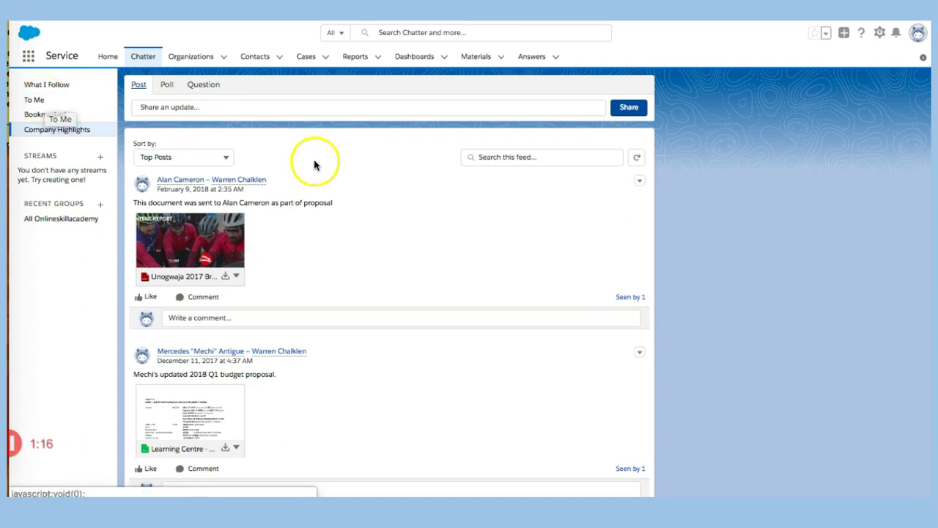
Step: Preview the PDF report attached to the first post, close it, and bring up the Poll composer
{"action": "scroll", "coordinate": [374, 224], "scroll_direction": "down", "scroll_amount": 2}
{"action": "scroll", "coordinate": [373, 227], "scroll_direction": "down", "scroll_amount": 2}
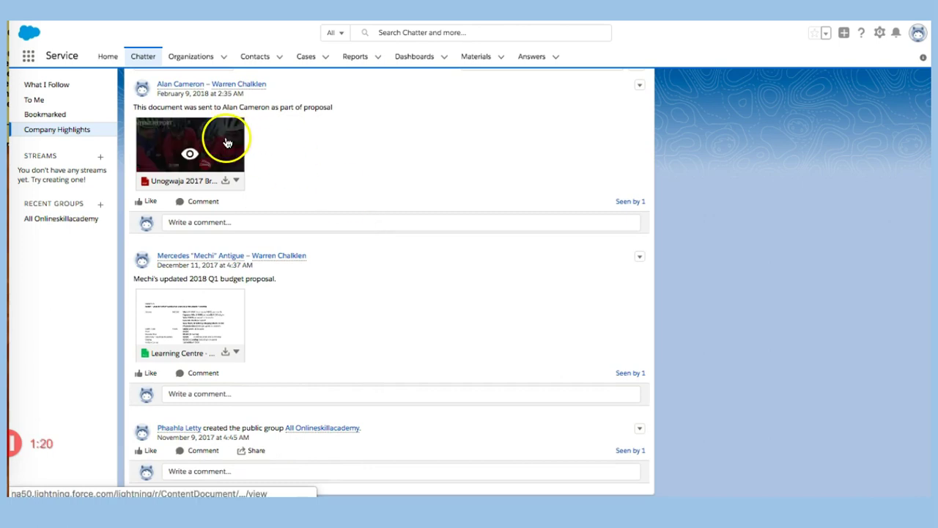
{"action": "left_click", "coordinate": [227, 142]}
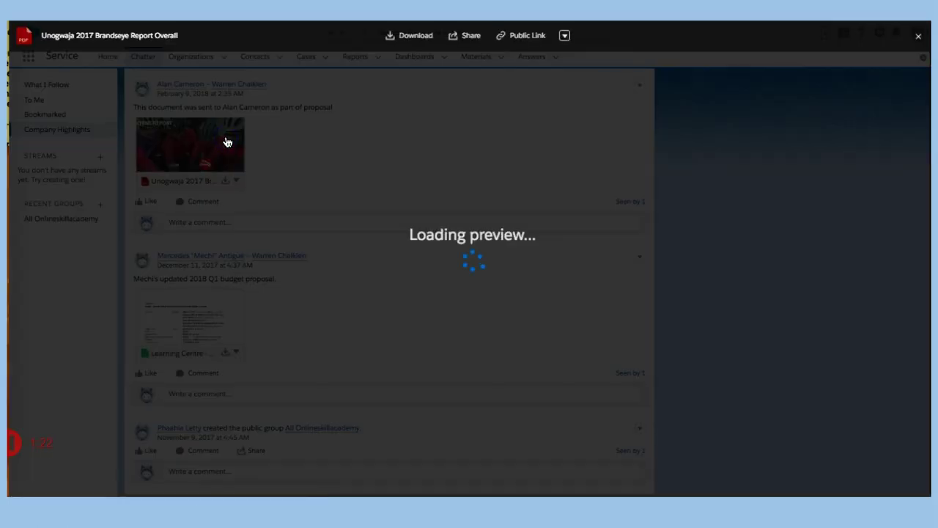
{"action": "scroll", "coordinate": [419, 215], "scroll_direction": "down", "scroll_amount": 3}
{"action": "scroll", "coordinate": [427, 215], "scroll_direction": "up", "scroll_amount": 3}
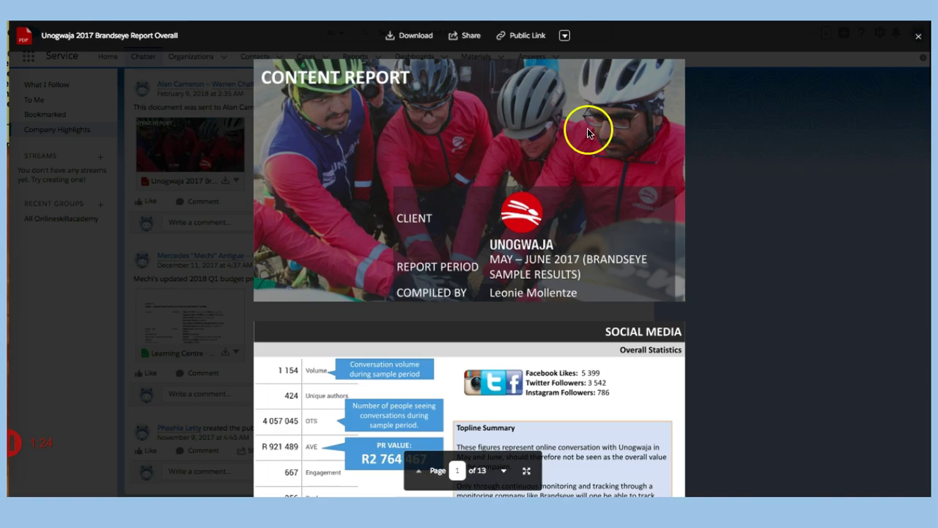
{"action": "left_click", "coordinate": [920, 35]}
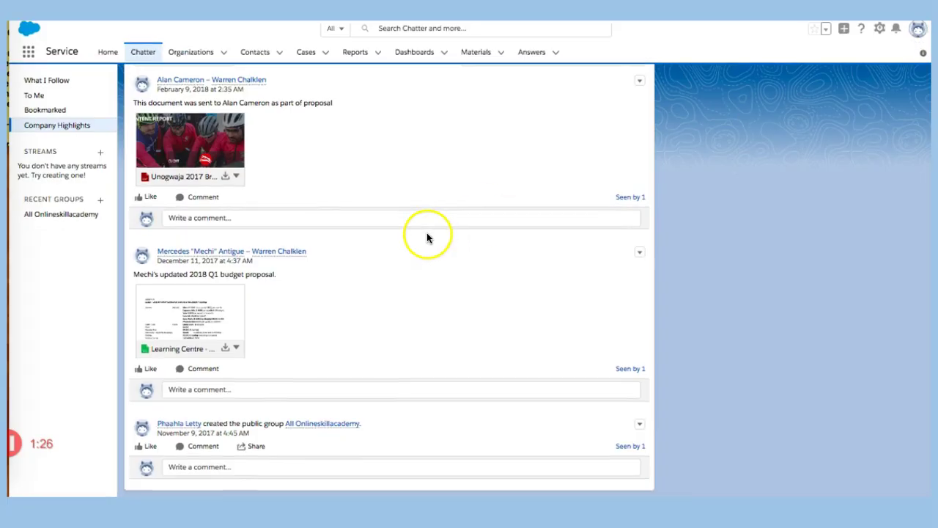
{"action": "scroll", "coordinate": [334, 242], "scroll_direction": "up", "scroll_amount": 3}
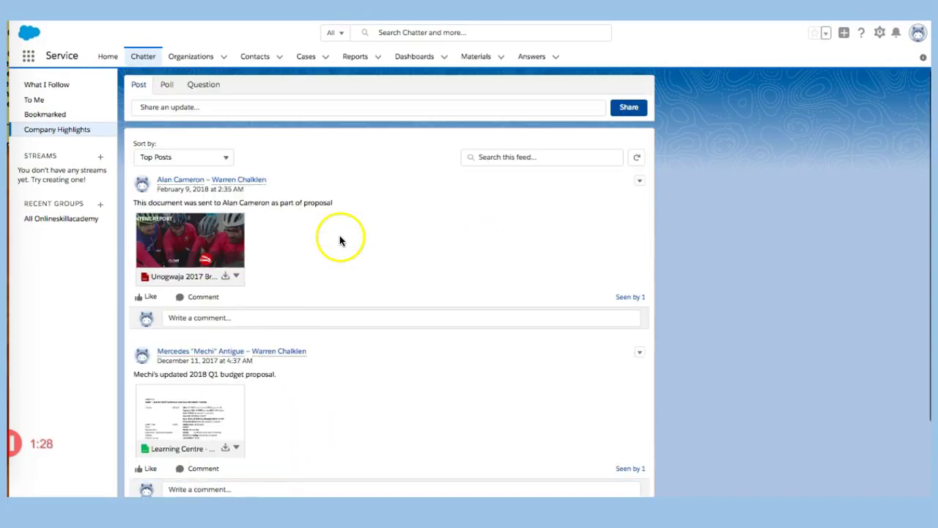
{"action": "left_click", "coordinate": [170, 87]}
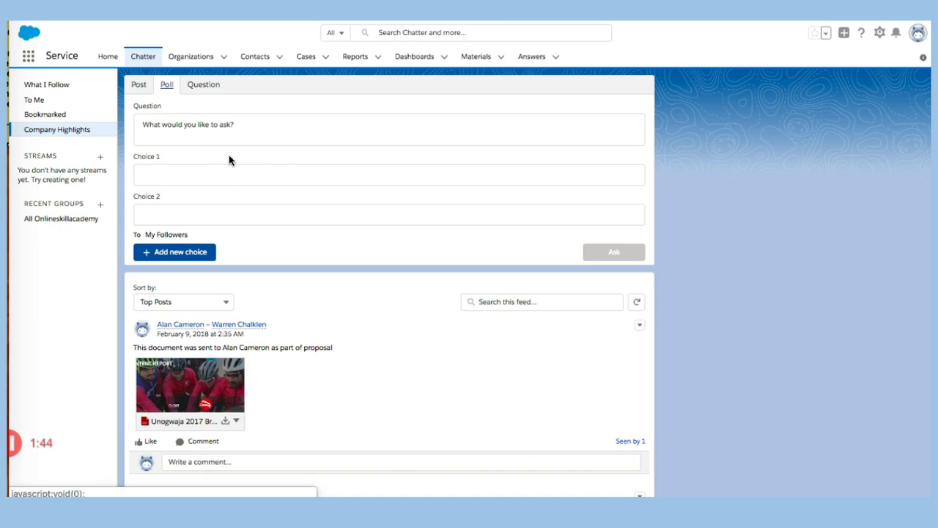
Step: Try the Question composer, start then cancel a new feed stream, and go to Organizations
{"action": "left_click", "coordinate": [211, 85]}
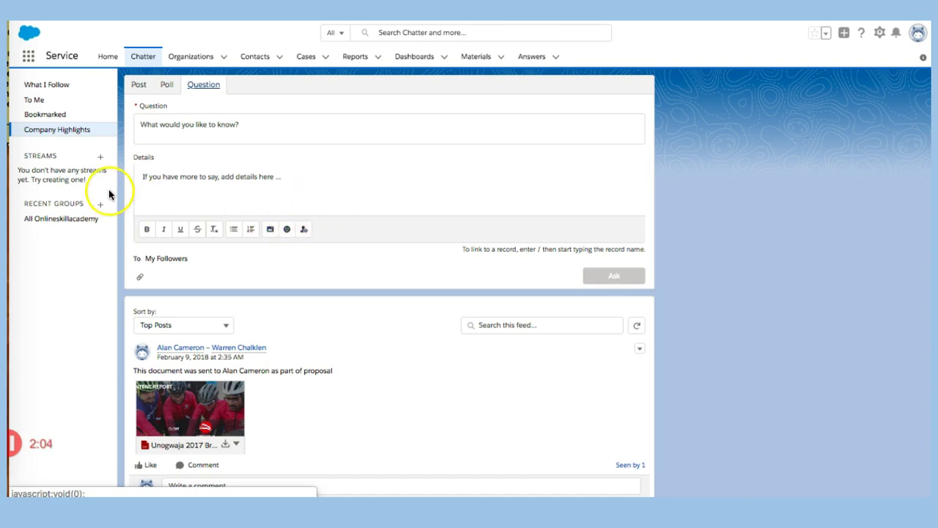
{"action": "left_click", "coordinate": [101, 157]}
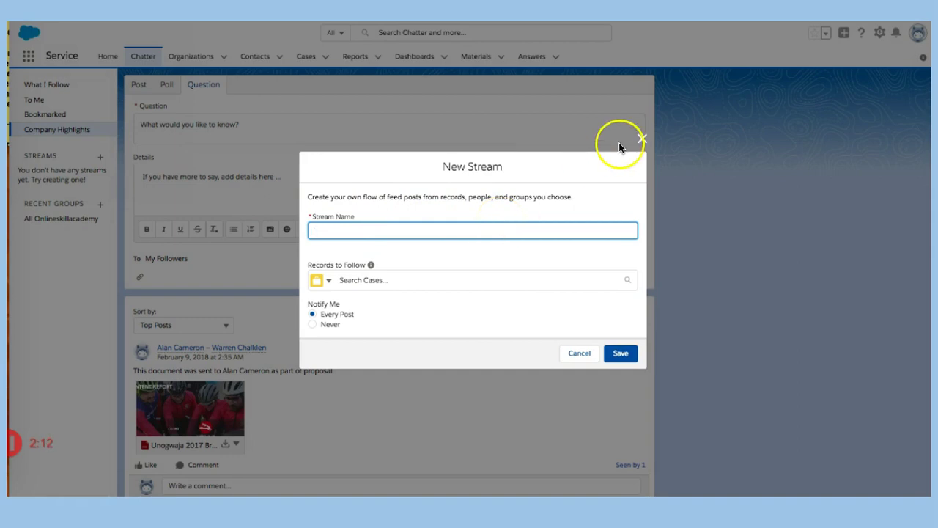
{"action": "left_click", "coordinate": [642, 139]}
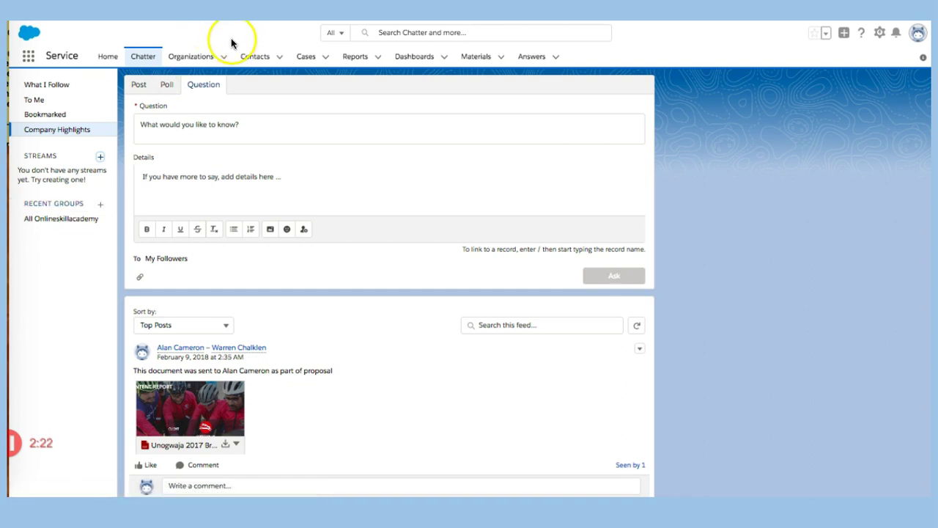
{"action": "left_click", "coordinate": [205, 63]}
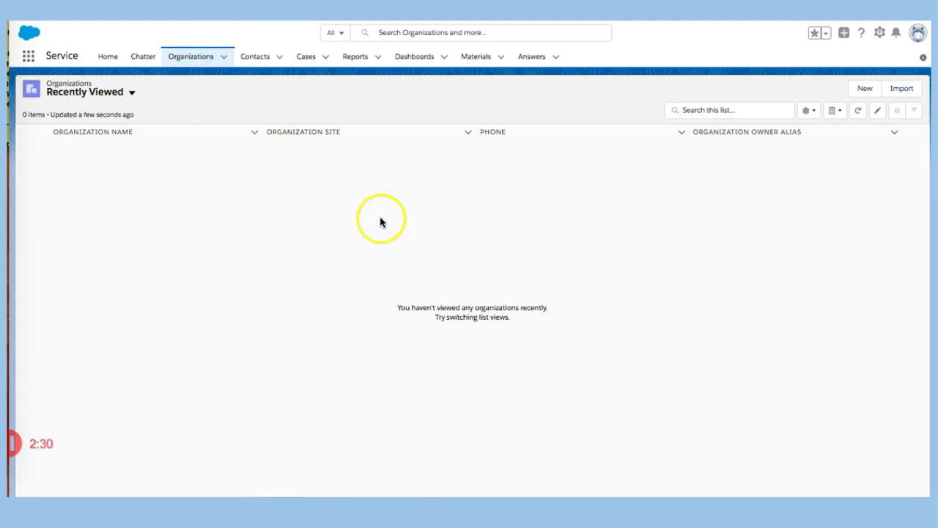
Step: Open and close the Organizations list view display controls
{"action": "left_click", "coordinate": [837, 114]}
{"action": "left_click", "coordinate": [838, 112]}
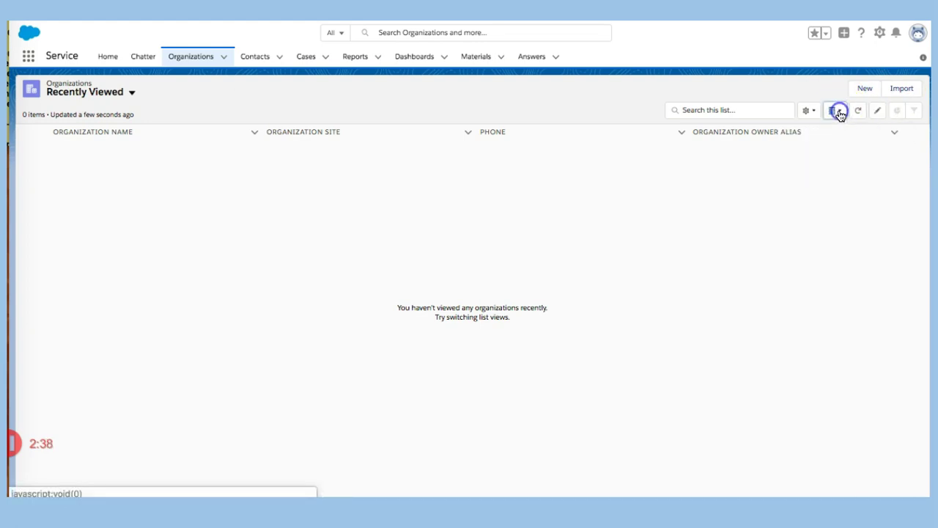
{"action": "left_click", "coordinate": [807, 110]}
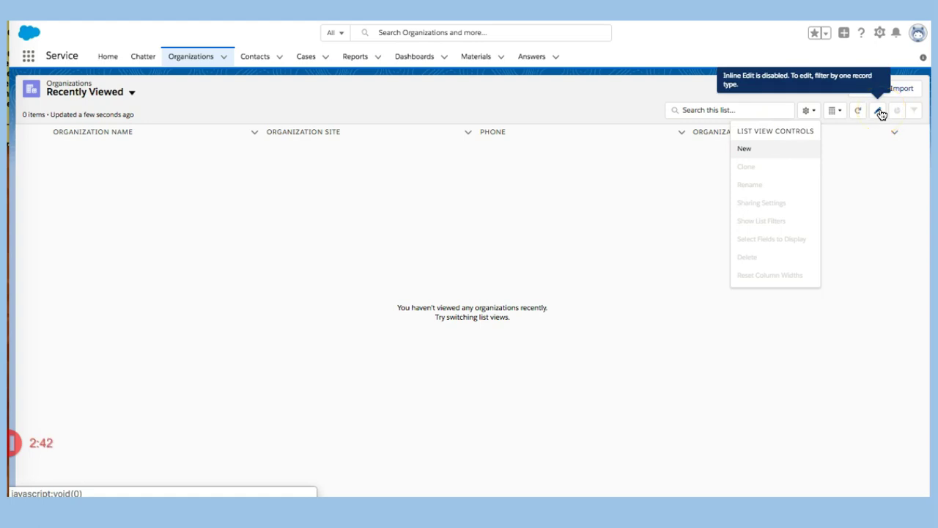
{"action": "left_click", "coordinate": [718, 153]}
Step: Draft a Development organization named 'ABC', discard it, and show the global actions list
{"action": "left_click", "coordinate": [859, 90]}
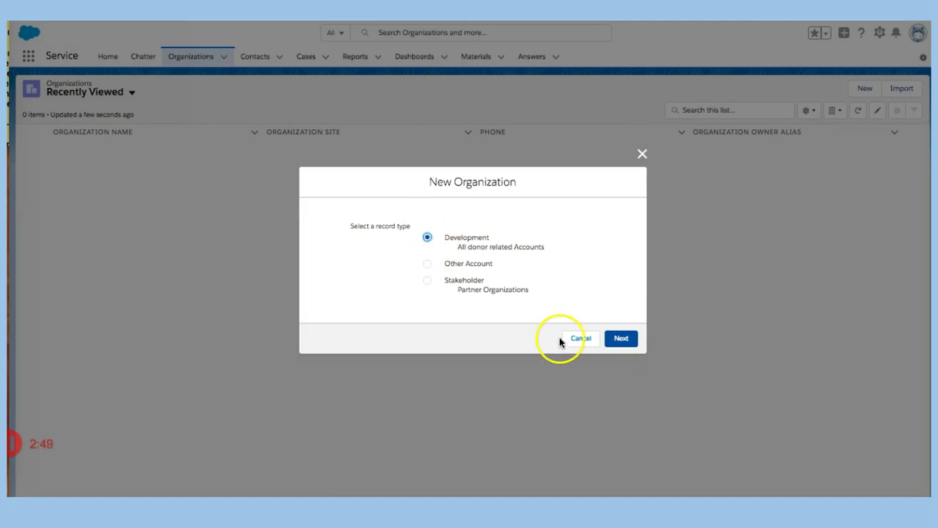
{"action": "left_click", "coordinate": [623, 341]}
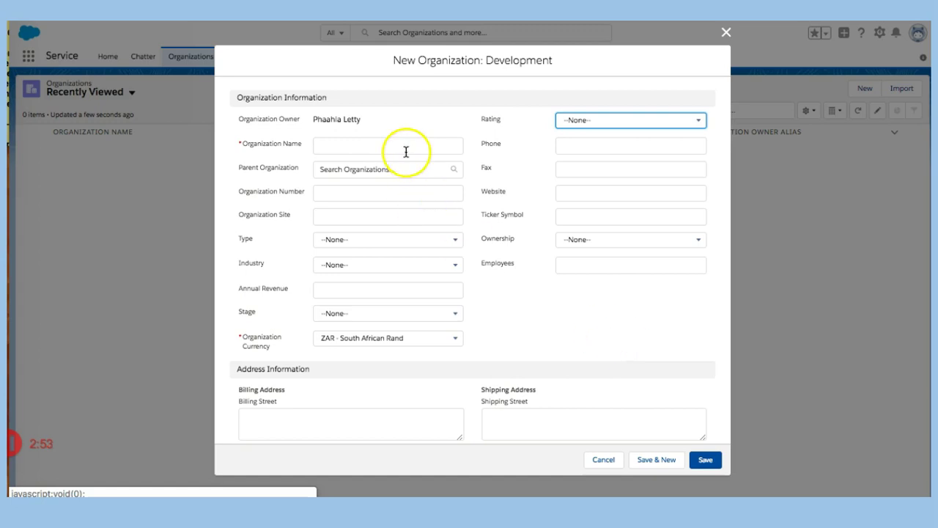
{"action": "left_click", "coordinate": [406, 151]}
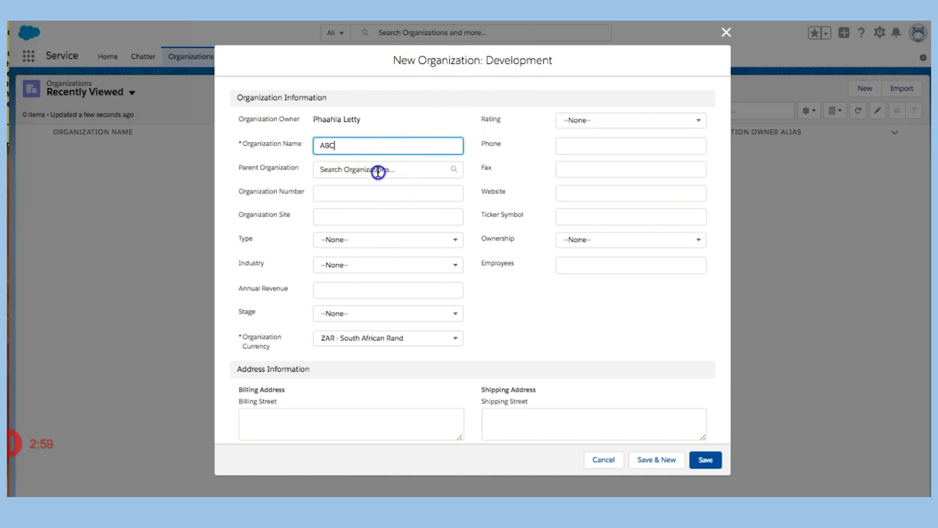
{"action": "left_click", "coordinate": [378, 170]}
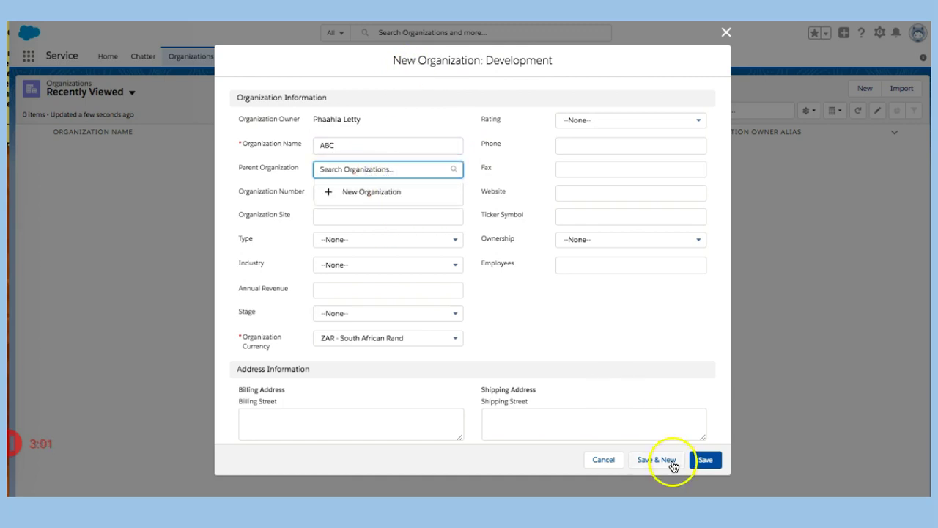
{"action": "left_click", "coordinate": [608, 466]}
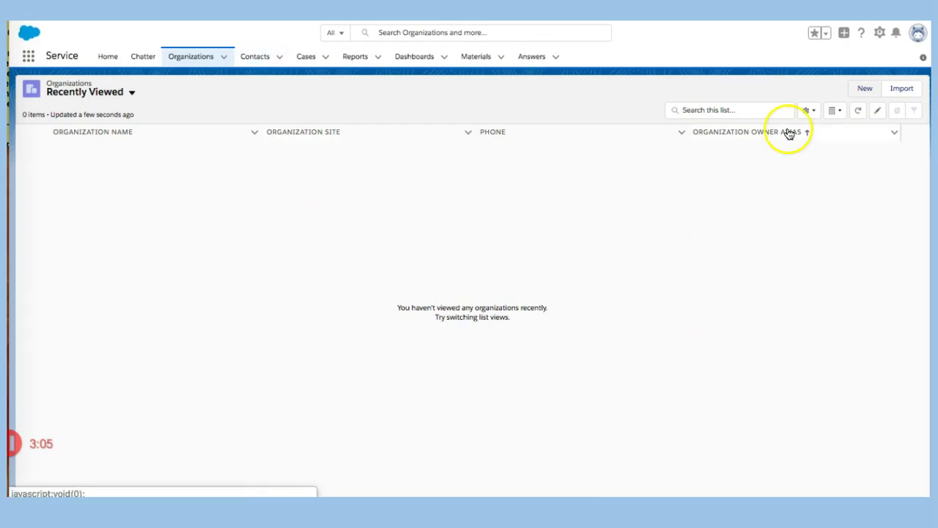
{"action": "left_click", "coordinate": [845, 34]}
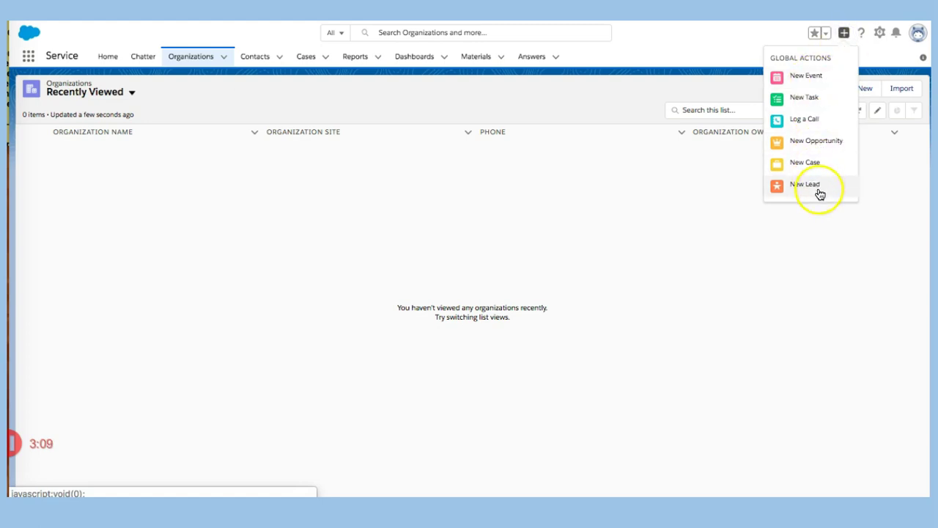
Step: Visit the Contacts, Cases, Reports, Dashboards, Materials and Answers tabs, then open the App Launcher
{"action": "left_click", "coordinate": [258, 64]}
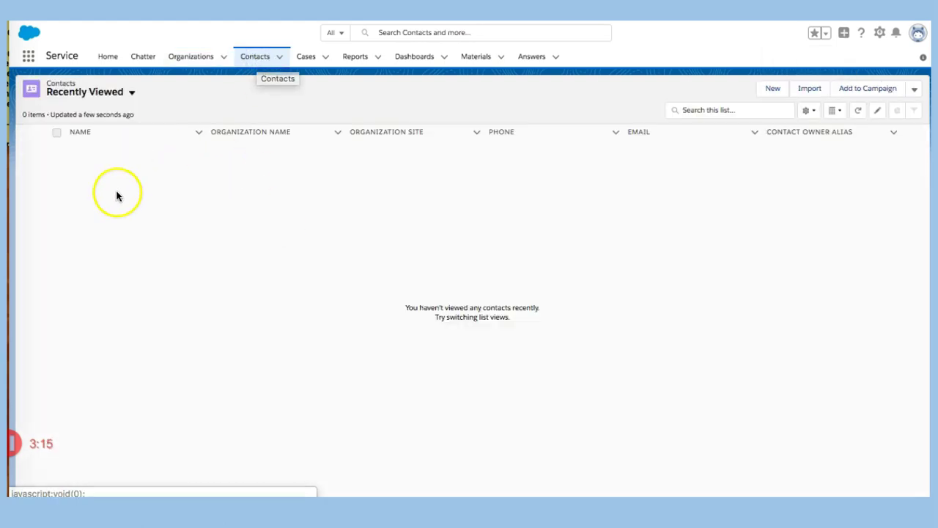
{"action": "left_click", "coordinate": [308, 56]}
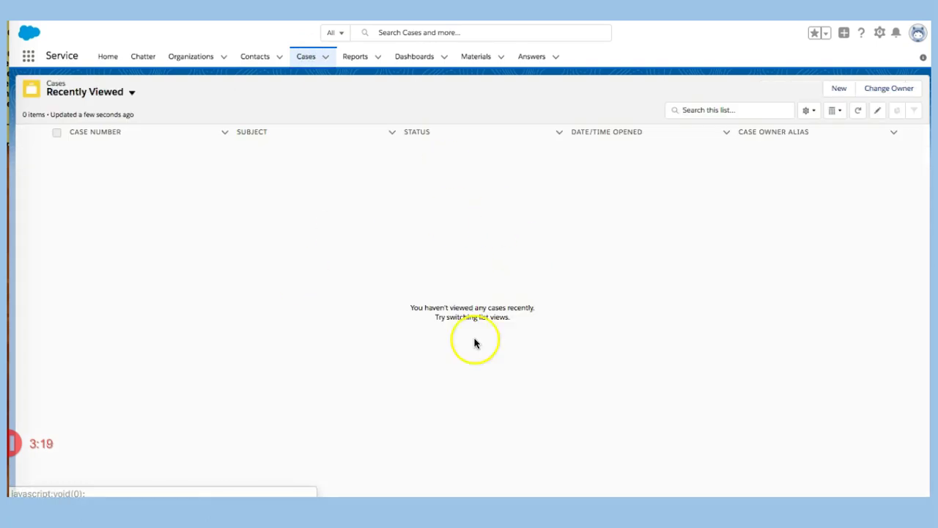
{"action": "left_click", "coordinate": [349, 57]}
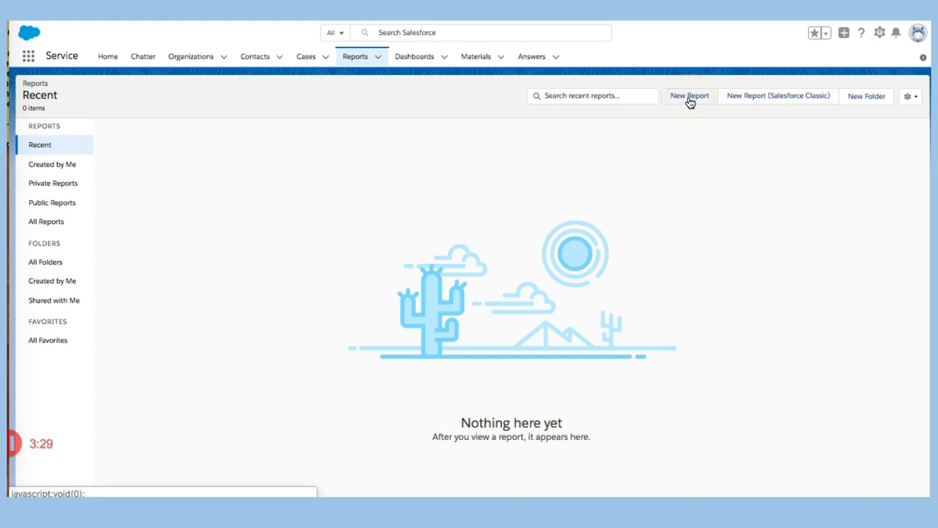
{"action": "left_click", "coordinate": [422, 62]}
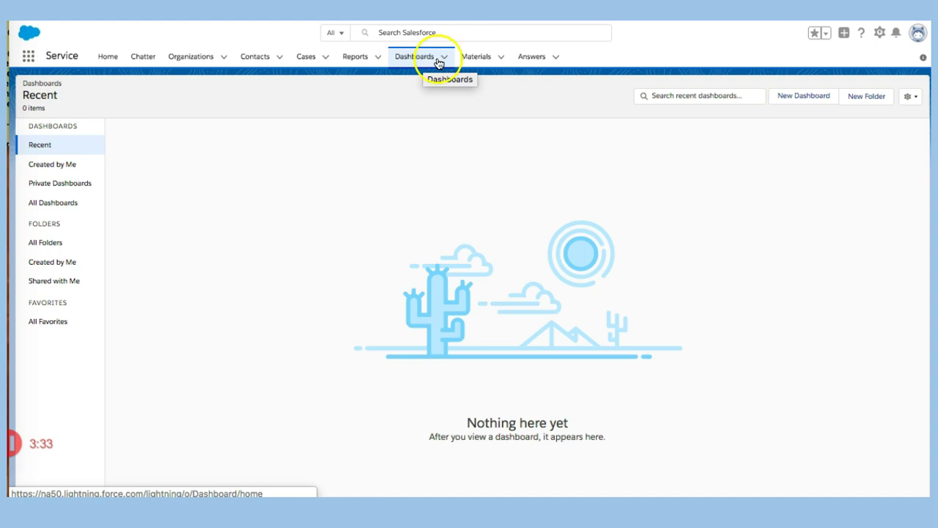
{"action": "left_click", "coordinate": [474, 58]}
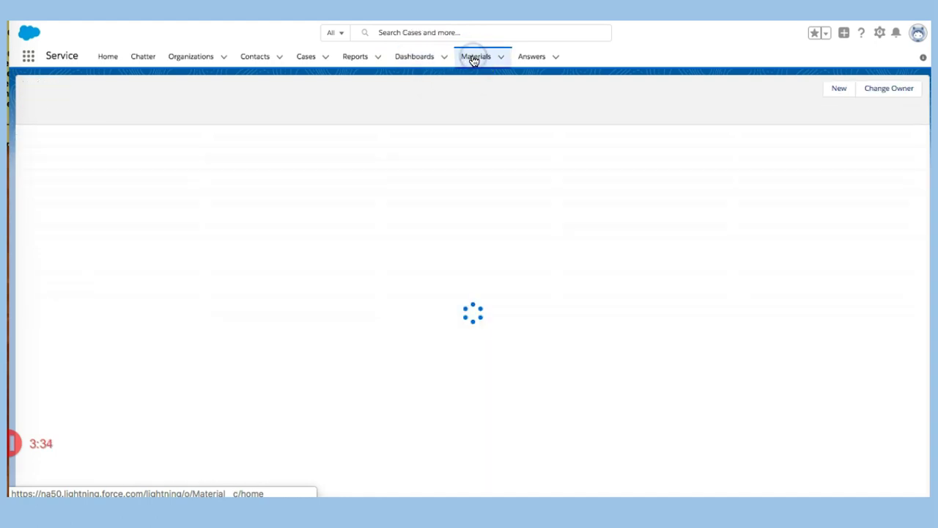
{"action": "left_click", "coordinate": [530, 57]}
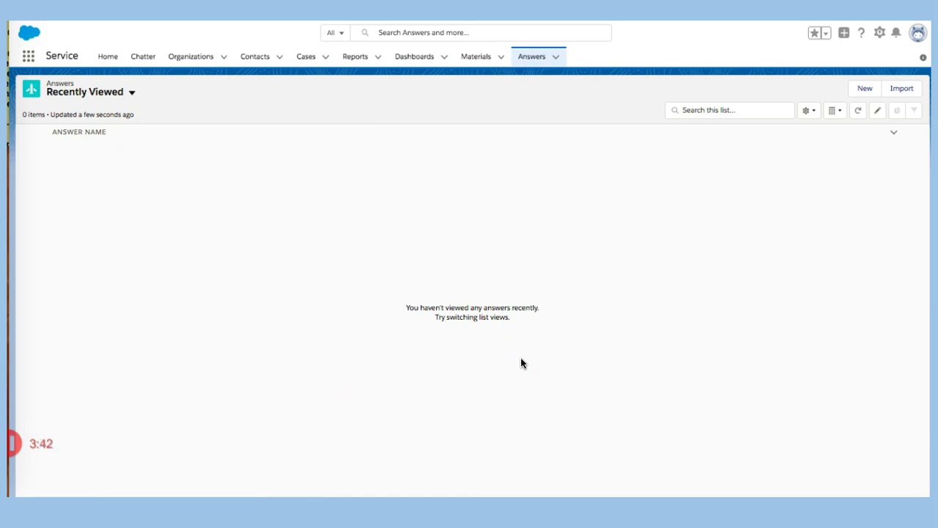
{"action": "left_click", "coordinate": [450, 240]}
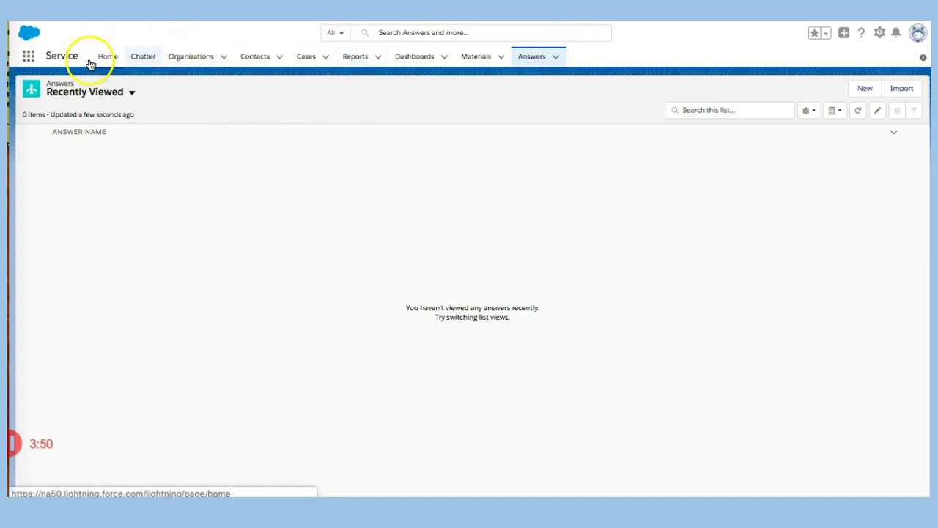
{"action": "left_click", "coordinate": [31, 58]}
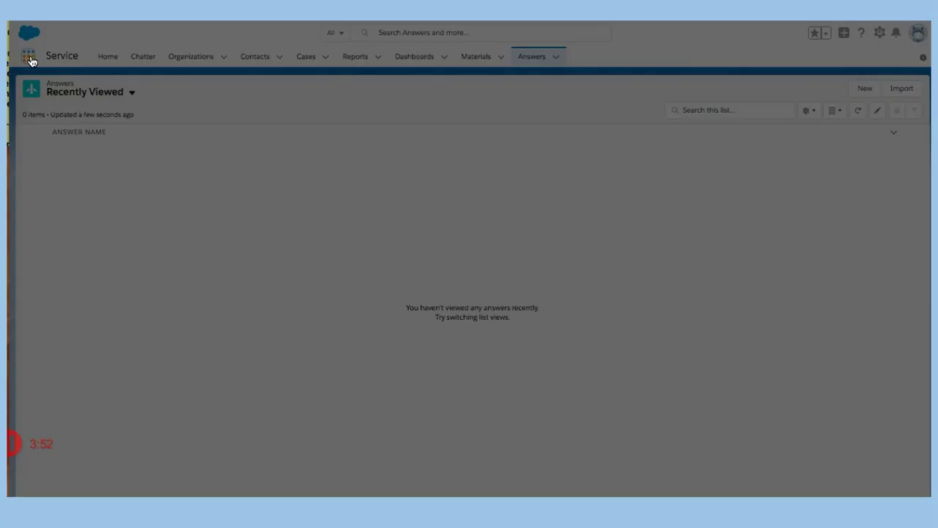